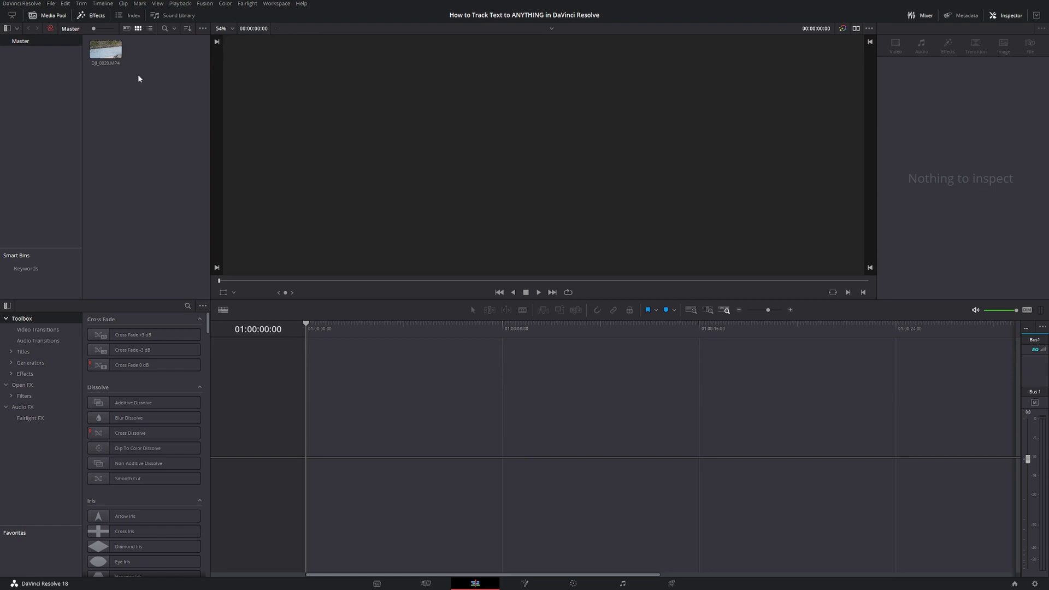
# Place DJI_0029.MP4 on the timeline and ripple-trim its start to the chosen frame.
pyautogui.click(105, 49)
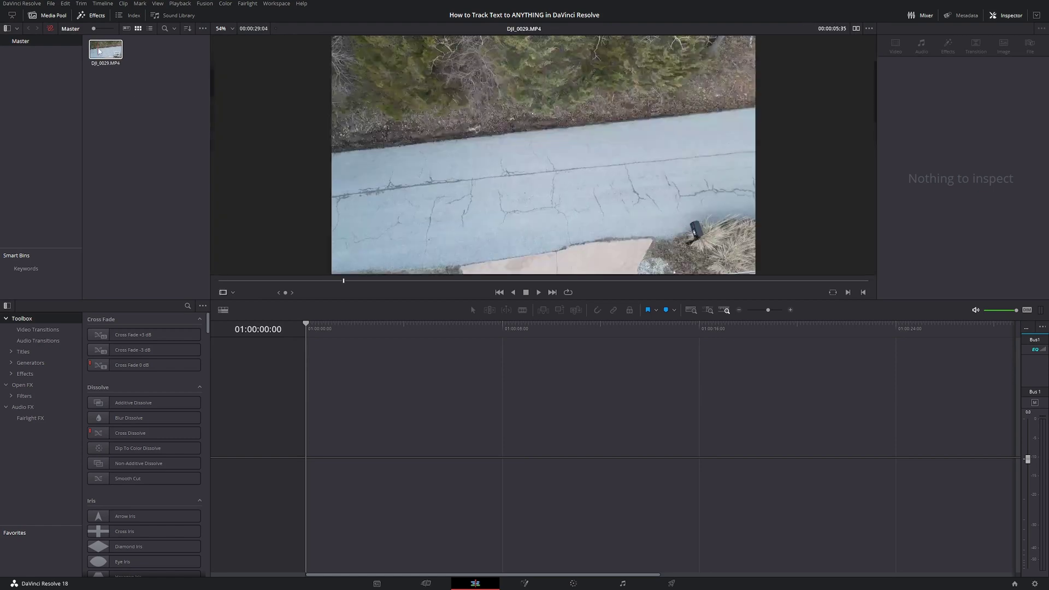
pyautogui.moveTo(105, 49); pyautogui.dragTo(302, 437)
pyautogui.moveTo(323, 325); pyautogui.dragTo(572, 348)
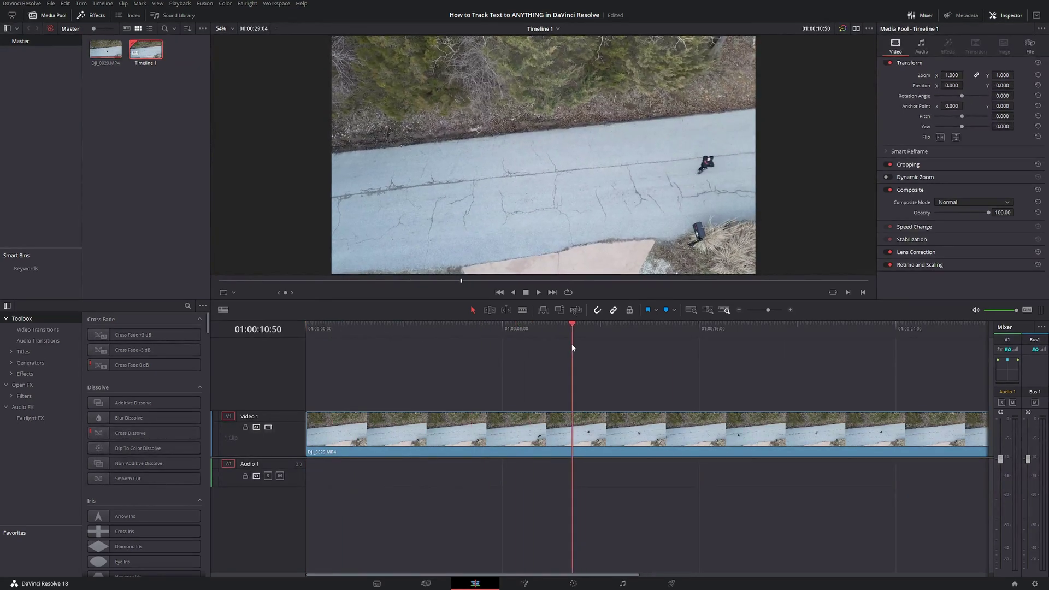
pyautogui.hotkey('ctrl', 'shift', '[')
# Ripple-trim the clip's end at the later frame where the person stops walking.
pyautogui.moveTo(382, 327)
pyautogui.mouseDown()
pyautogui.moveTo(450, 335)
pyautogui.moveTo(366, 335)
pyautogui.mouseUp()
pyautogui.hotkey('ctrl', 'shift', ']')
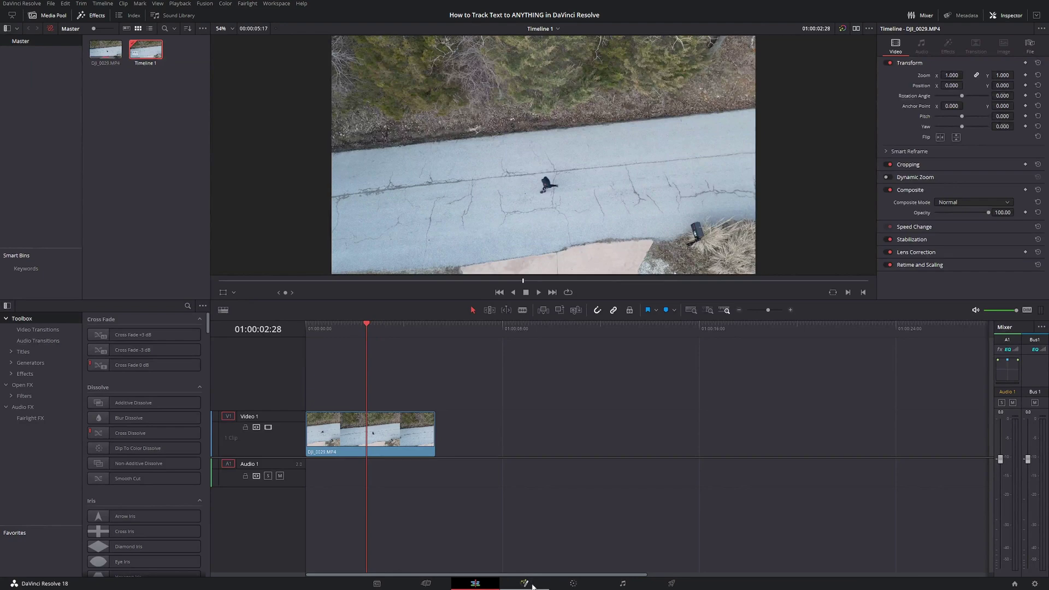
pyautogui.click(526, 584)
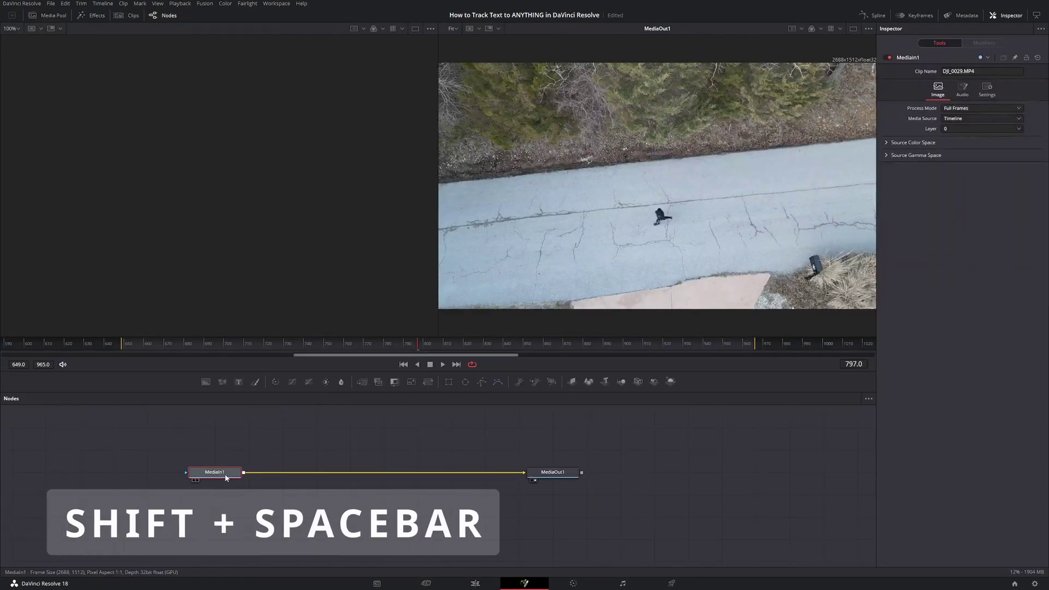
# Add a Planar Tracker node to the Fusion graph via the 'tracker' tool search.
pyautogui.hotkey('shift', 'space')
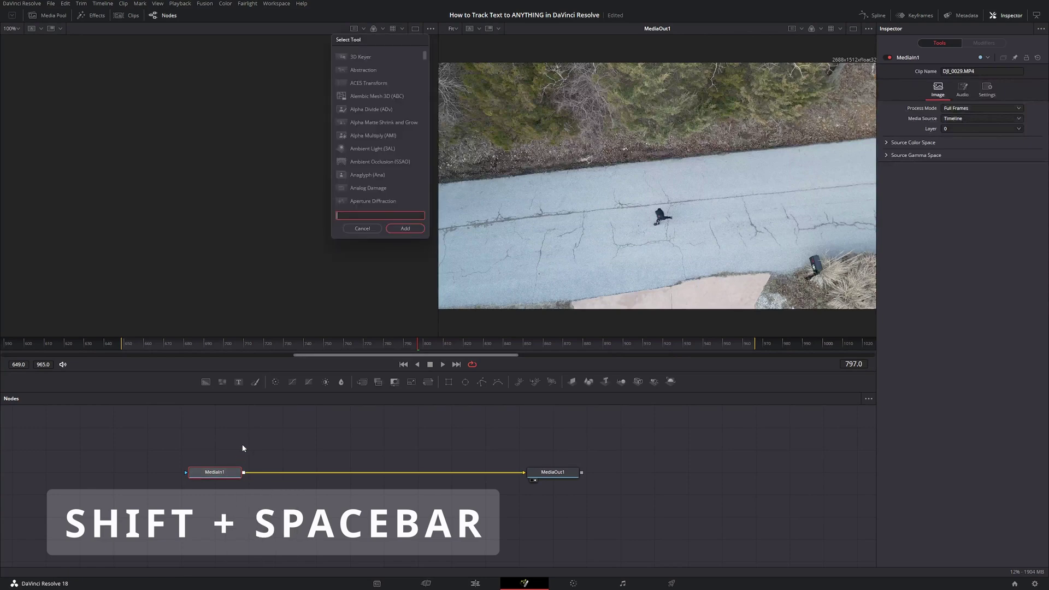
pyautogui.write('tracker')
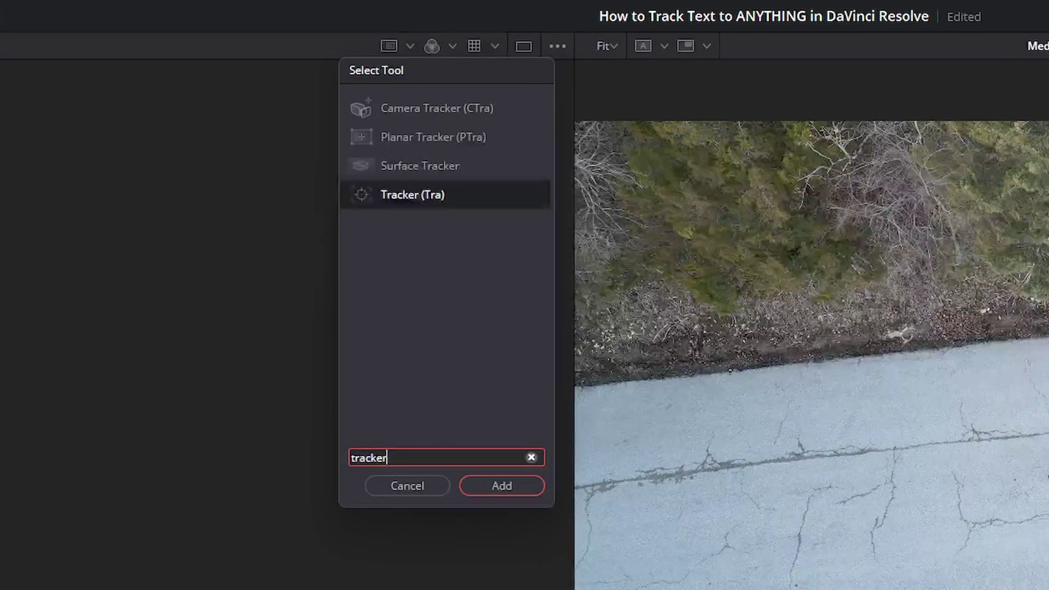
pyautogui.click(435, 140)
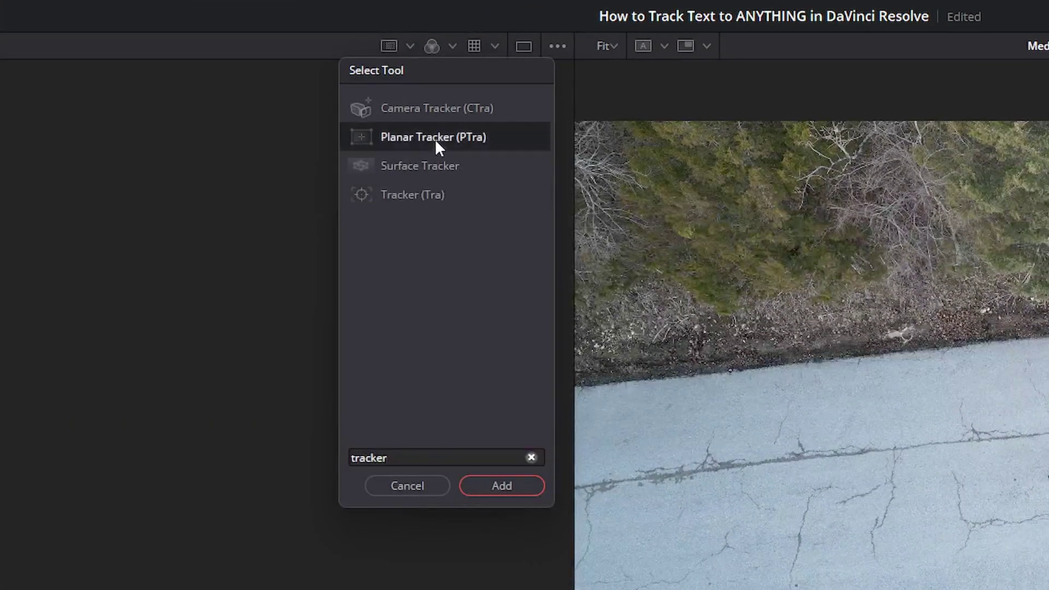
pyautogui.click(504, 495)
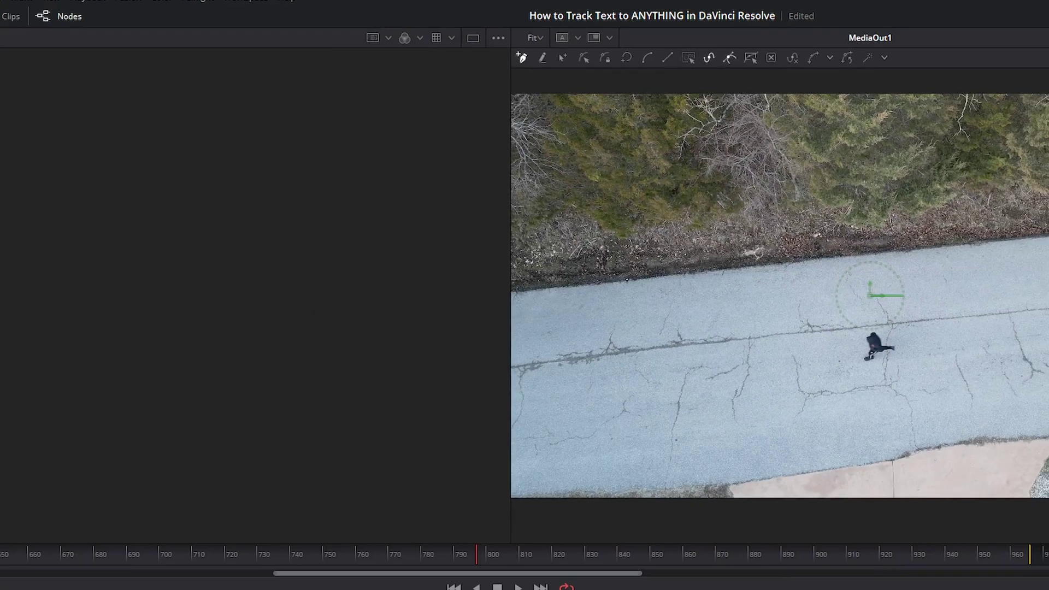
# Link PlanarTracker1 between MediaIn1 and MediaOut1 and set its reference time to frame 797.
pyautogui.moveTo(272, 480); pyautogui.dragTo(417, 480)
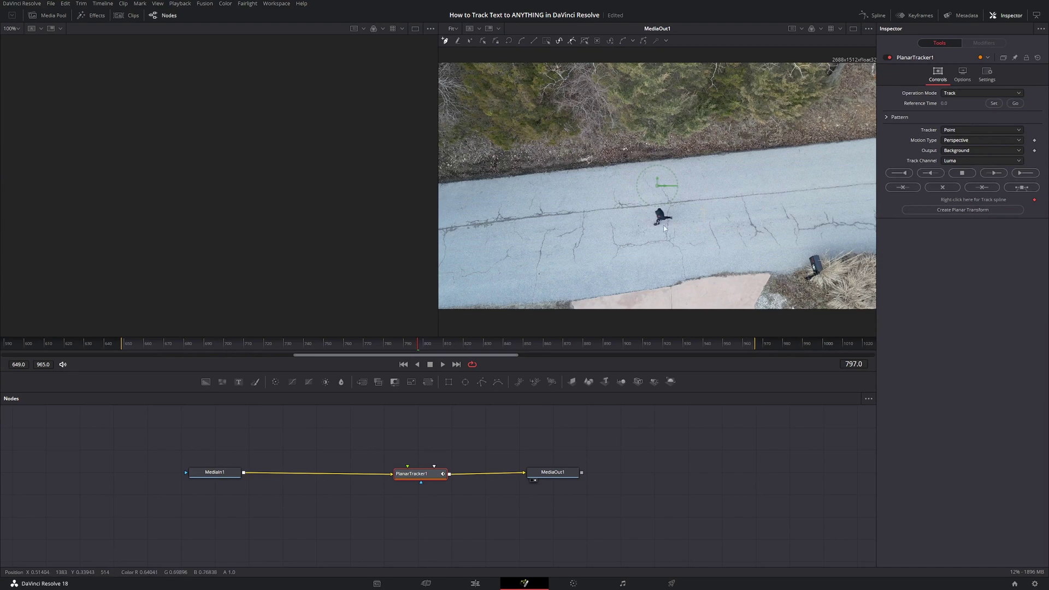
pyautogui.scroll(5, 633, 208)
pyautogui.scroll(3, 693, 195)
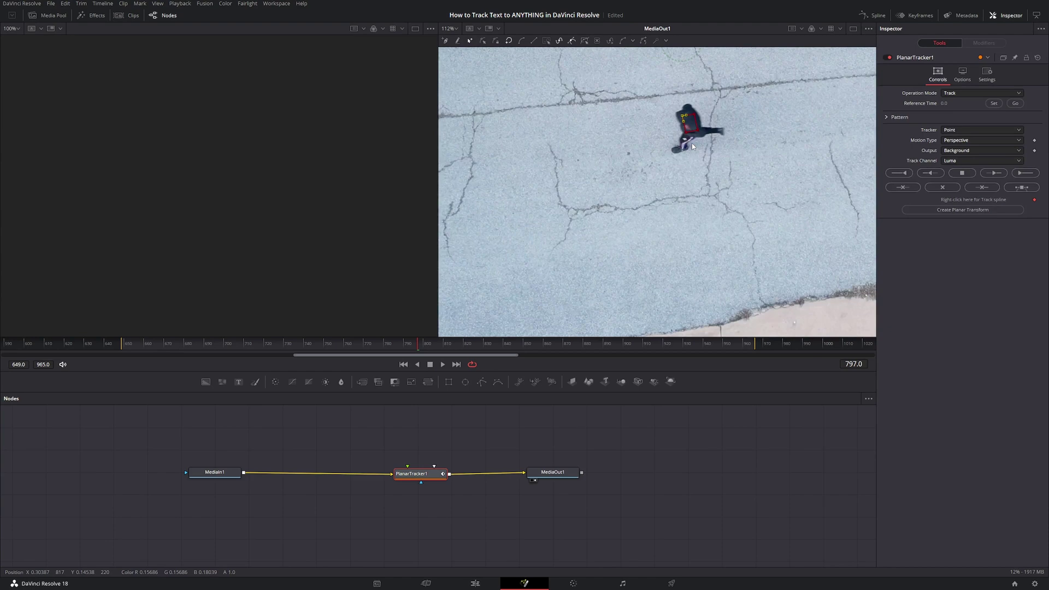
pyautogui.scroll(-3, 743, 105)
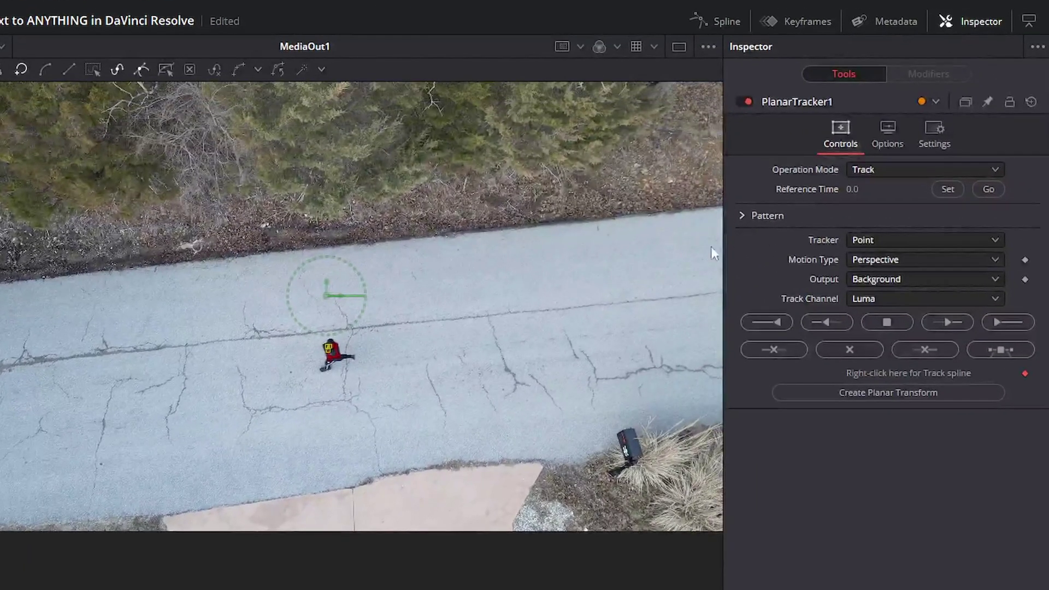
pyautogui.click(947, 190)
# Set the tracker's Motion Type to Translation and track the walker back to the clip start.
pyautogui.click(861, 260)
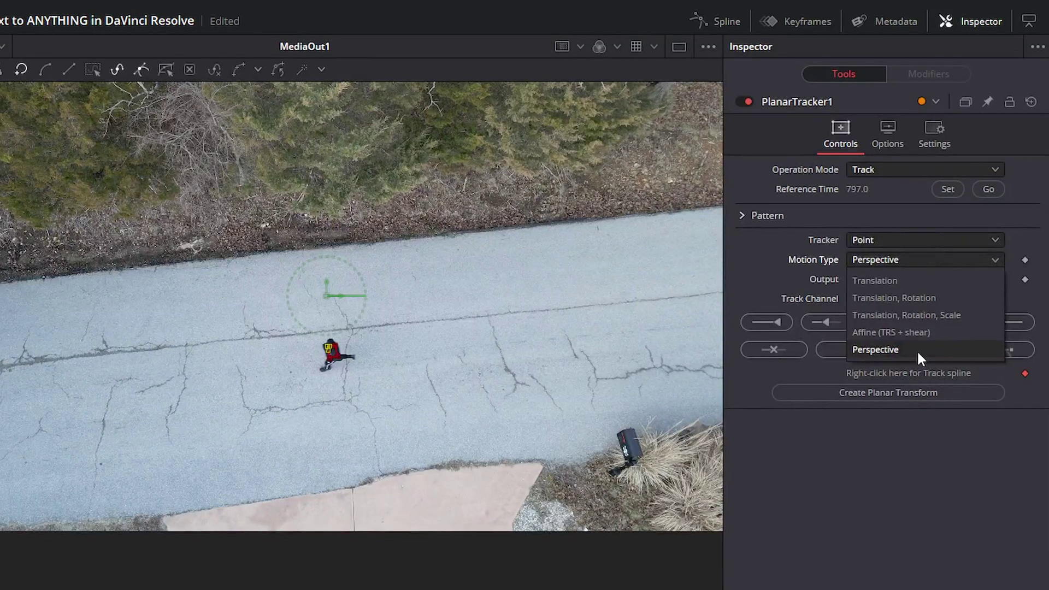
pyautogui.click(893, 281)
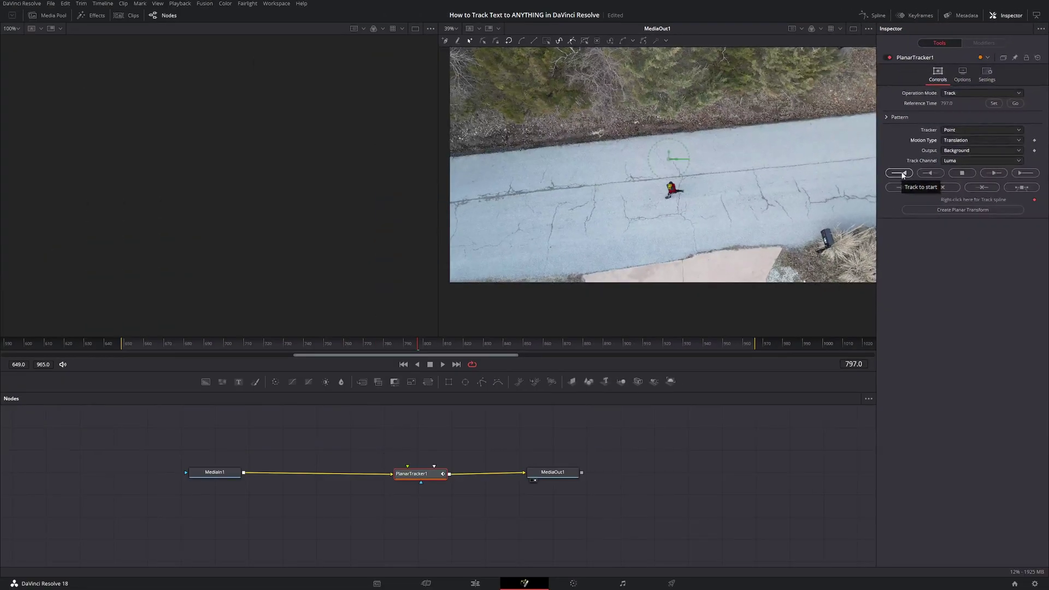
pyautogui.click(902, 174)
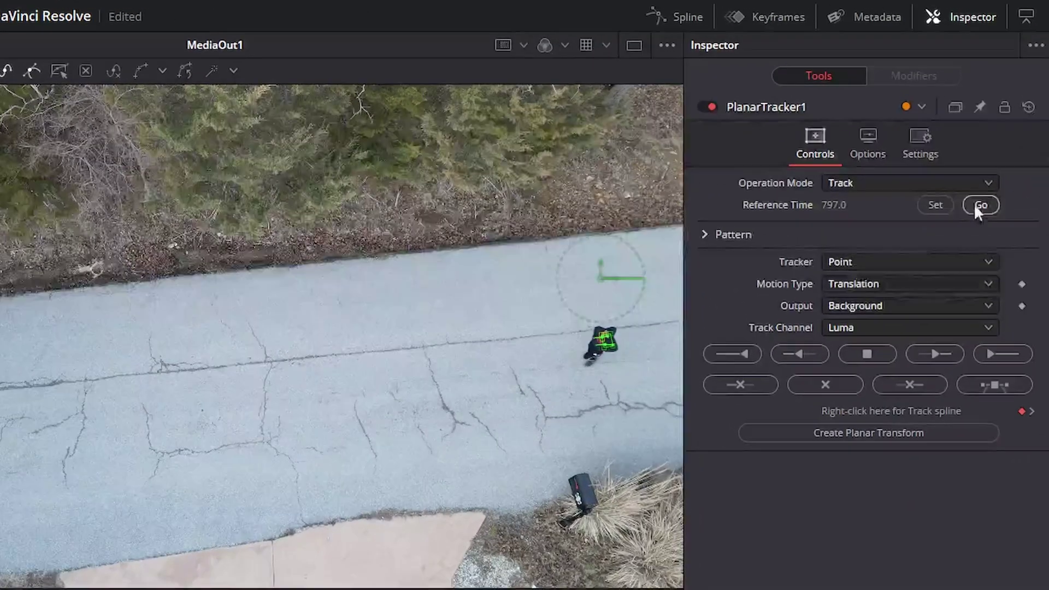
pyautogui.click(980, 203)
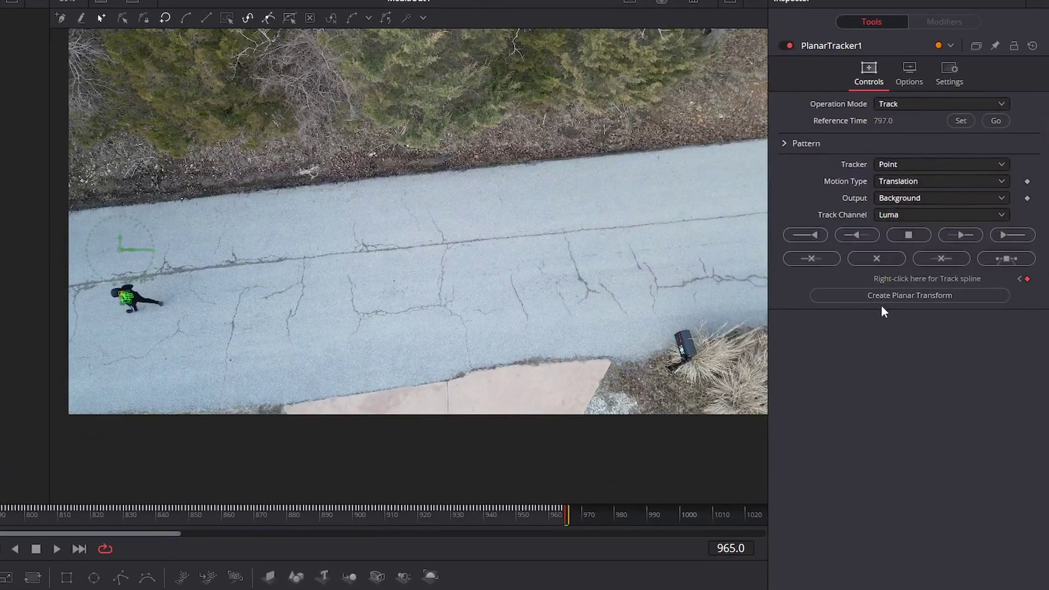
# Create a PlanarTransform node from the track, then delete PlanarTracker1.
pyautogui.click(909, 295)
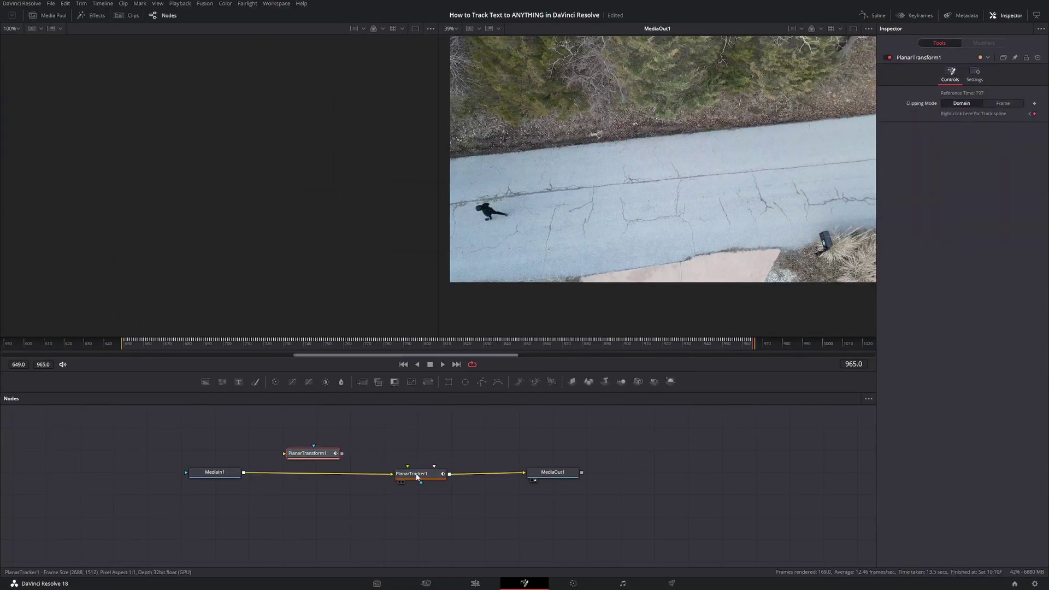
pyautogui.click(417, 476)
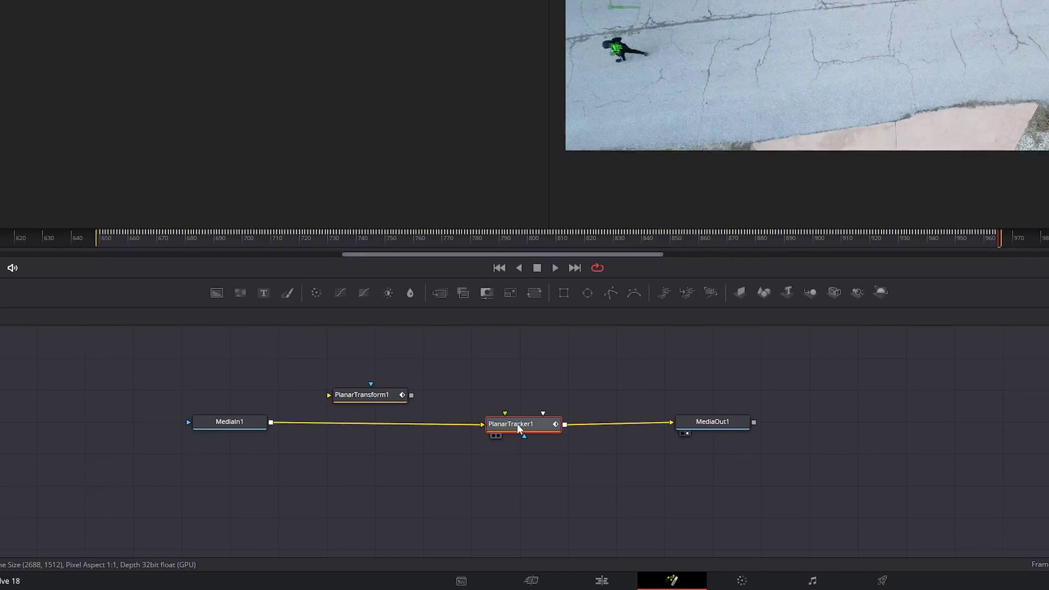
pyautogui.press('Delete')
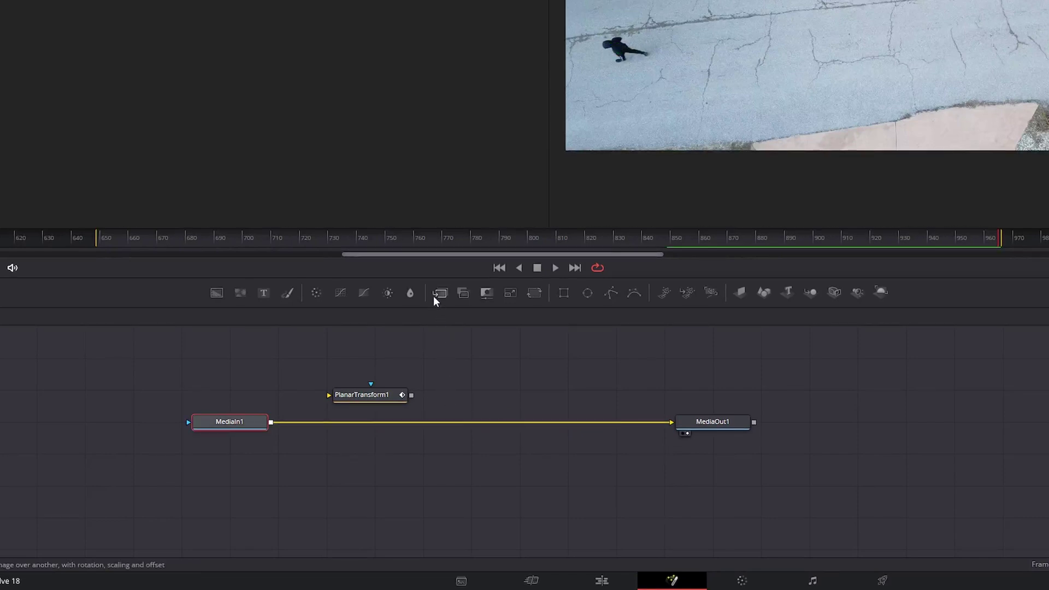
# Insert a Merge node between MediaIn1 and MediaOut1 and add a Text node feeding it.
pyautogui.moveTo(440, 293); pyautogui.dragTo(487, 424)
pyautogui.moveTo(263, 293); pyautogui.dragTo(495, 341)
pyautogui.moveTo(542, 387); pyautogui.dragTo(499, 450)
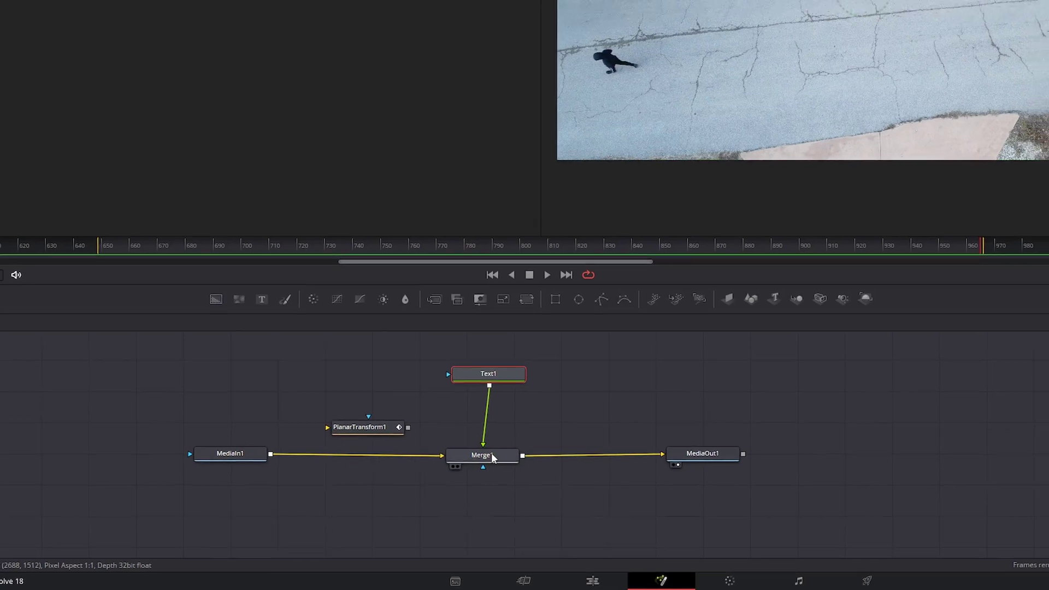
# Make Text1 read 'TRACKY TEXT' in bold Open Sans.
pyautogui.click(1033, 2)
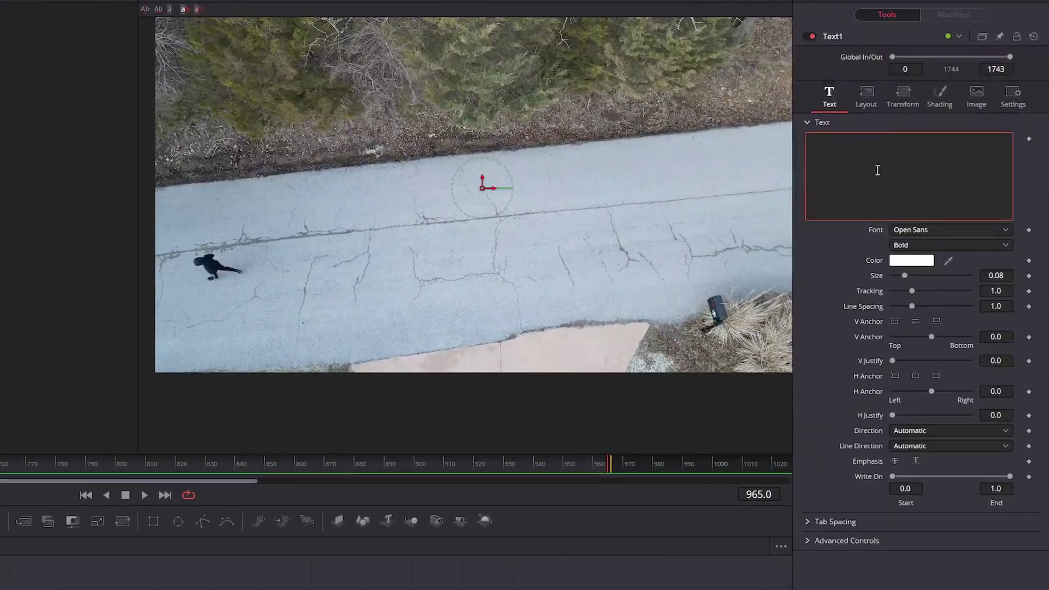
pyautogui.write('TRAKCY')
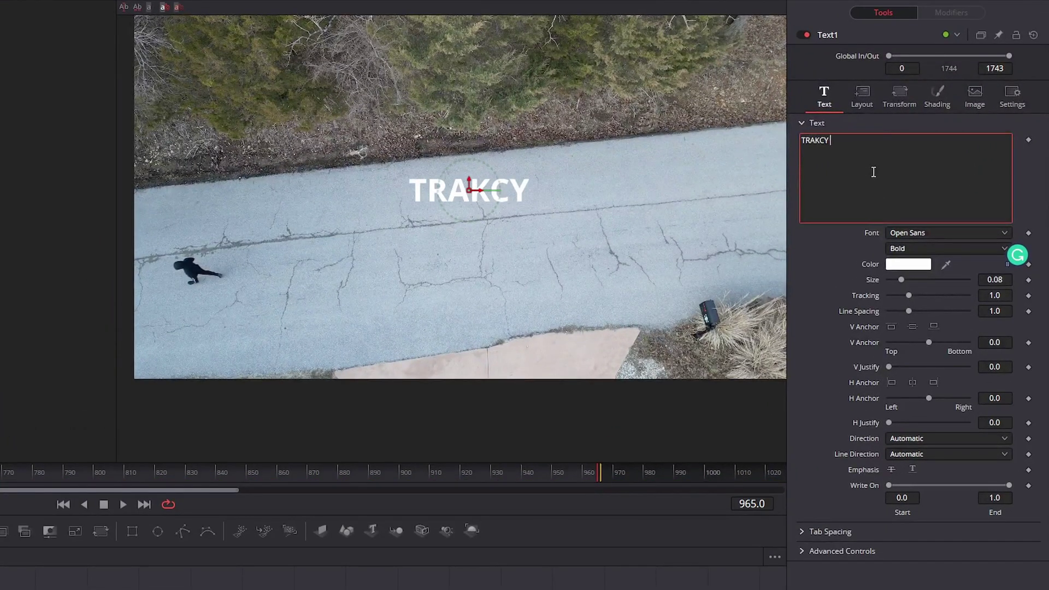
pyautogui.press('BackSpace')
pyautogui.press('BackSpace')
pyautogui.press('BackSpace')
pyautogui.write('CK')
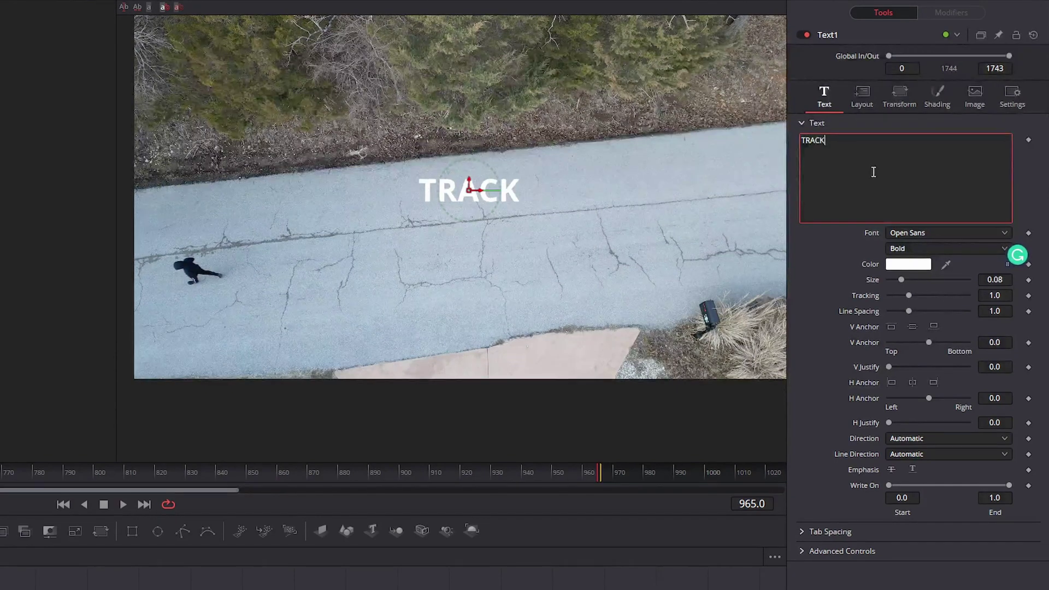
pyautogui.write('Y TEXT')
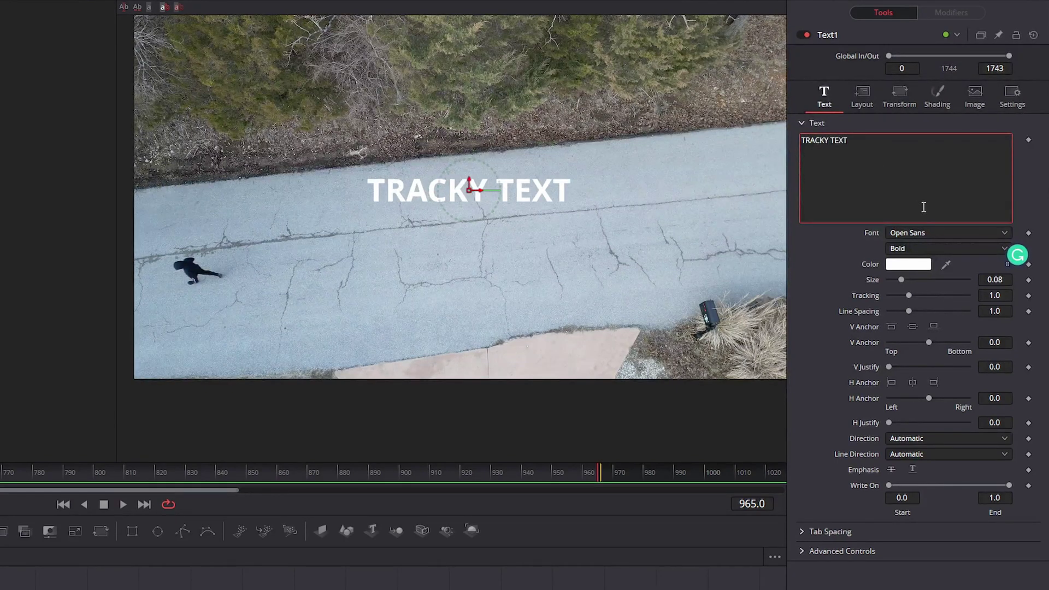
pyautogui.click(930, 231)
pyautogui.scroll(-4, 924, 361)
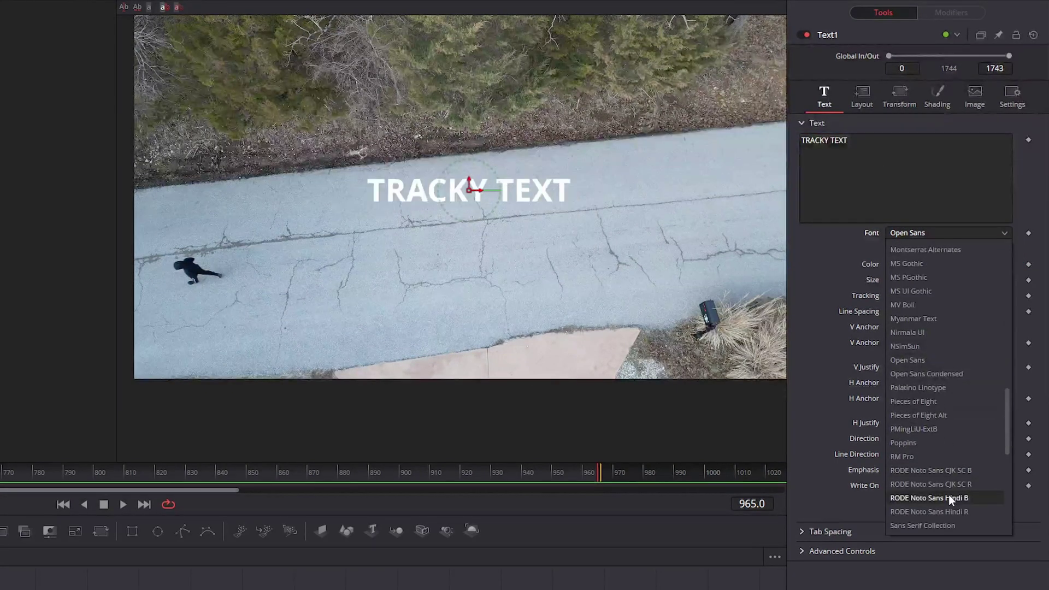
pyautogui.click(948, 498)
# Give the text a black outline with thickness about 0.069.
pyautogui.click(936, 94)
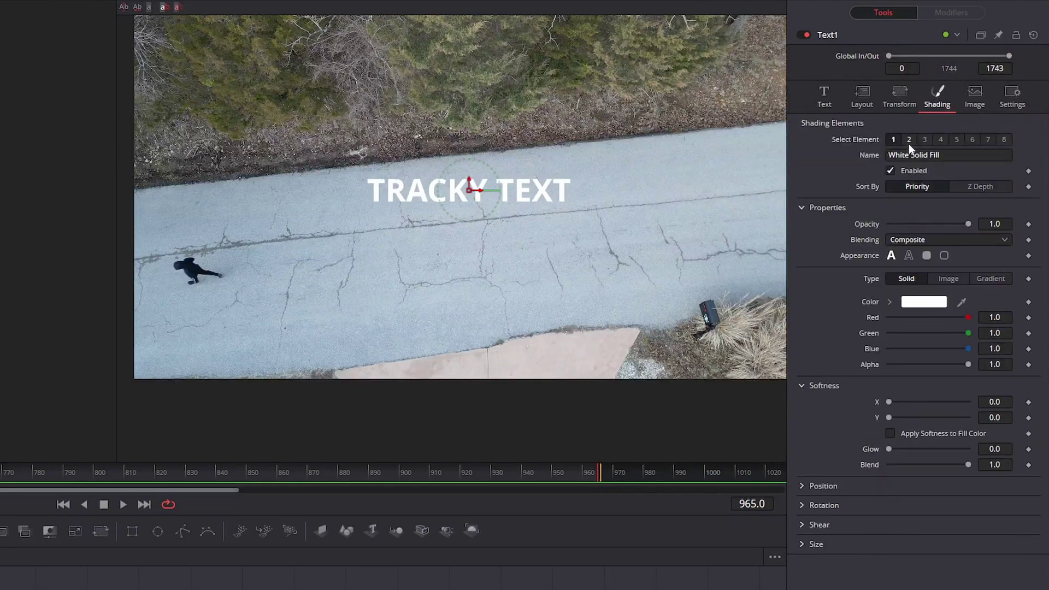
pyautogui.click(909, 140)
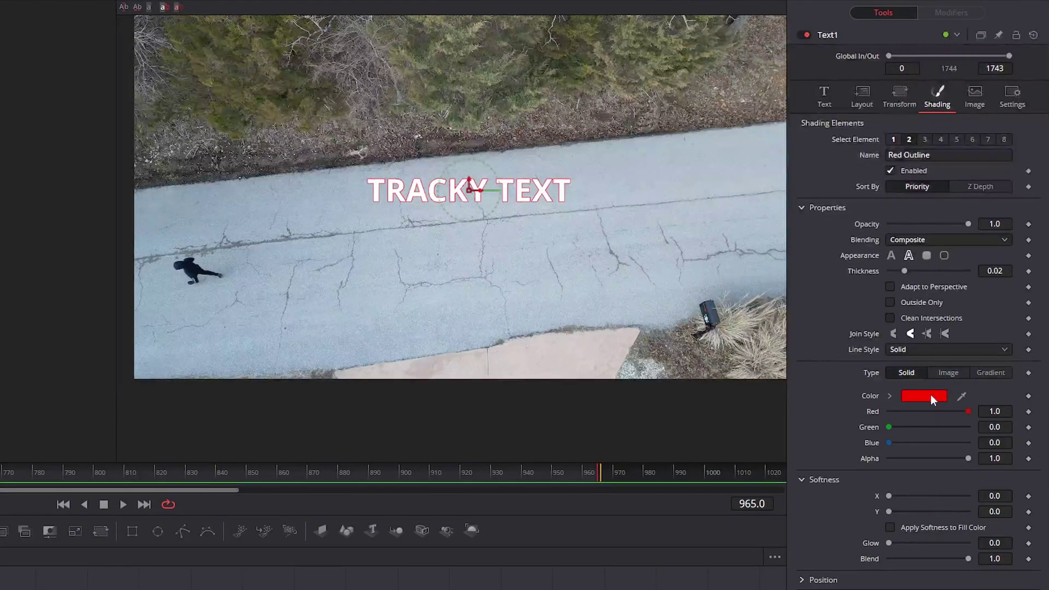
pyautogui.click(930, 397)
pyautogui.click(105, 300)
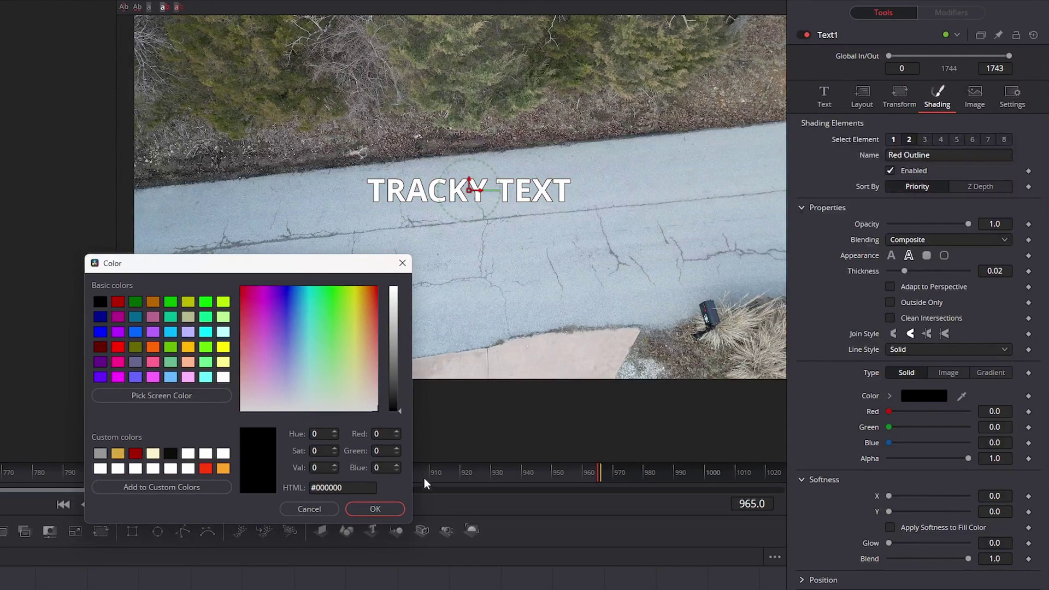
pyautogui.click(377, 509)
pyautogui.scroll(5, 999, 269)
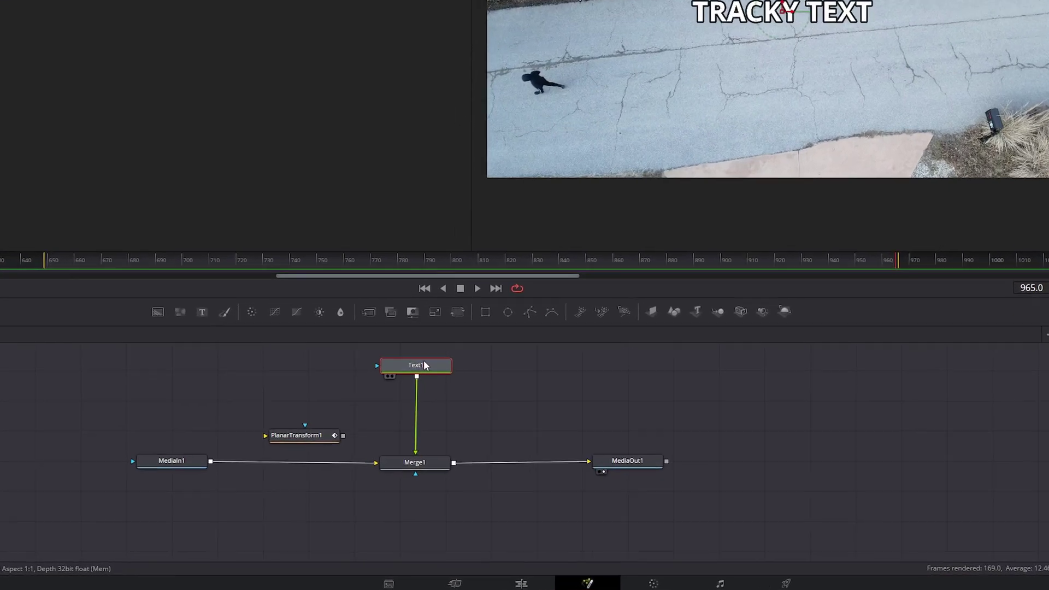
# Insert PlanarTransform1 between Text1 and Merge1, then position the text just above the walker.
pyautogui.moveTo(301, 436); pyautogui.dragTo(428, 389)
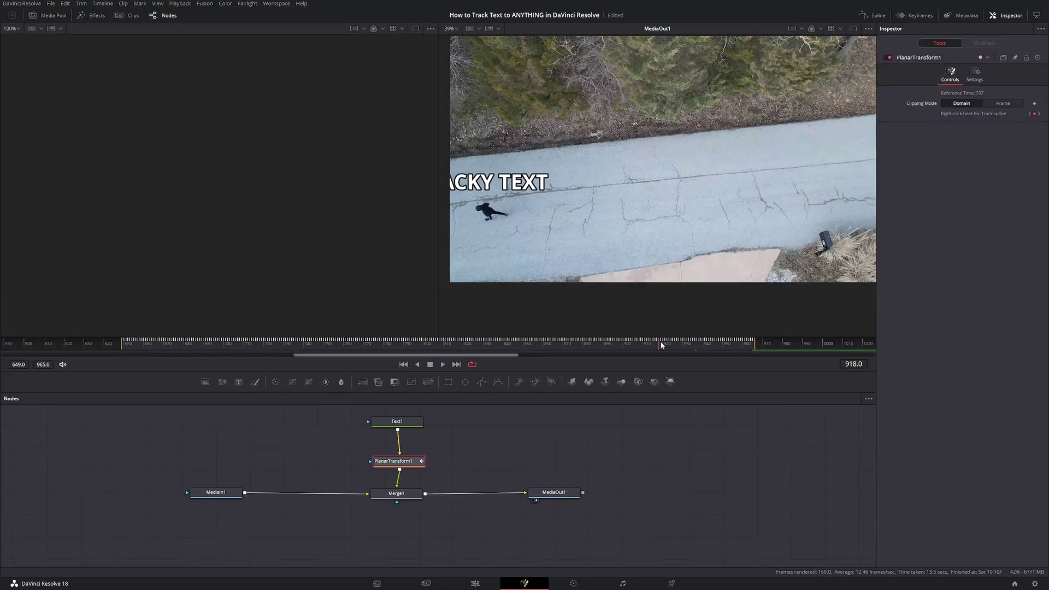
pyautogui.click(853, 198)
pyautogui.moveTo(661, 344); pyautogui.dragTo(621, 344)
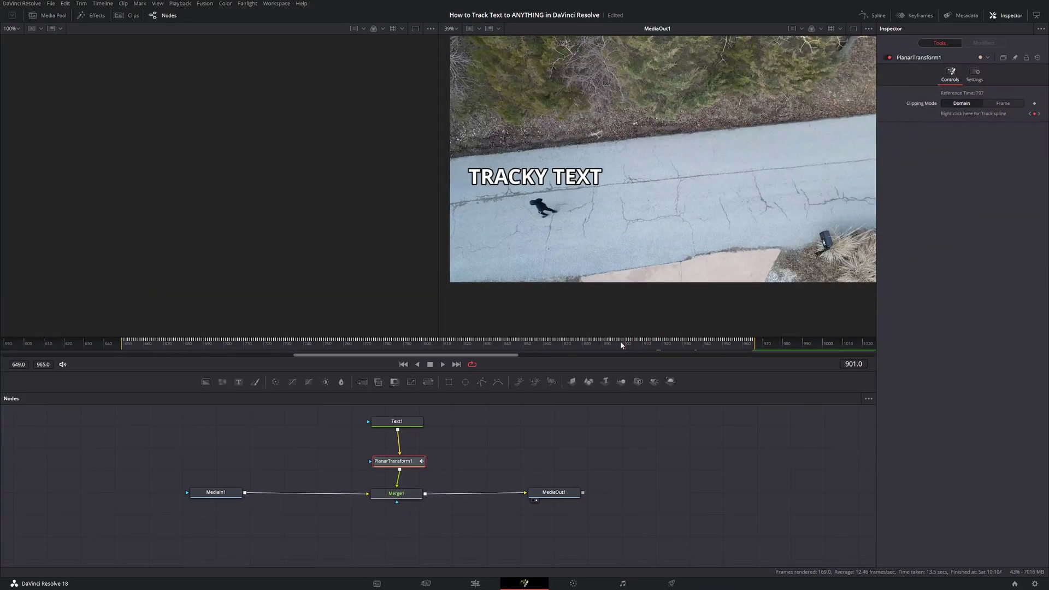
pyautogui.click(407, 421)
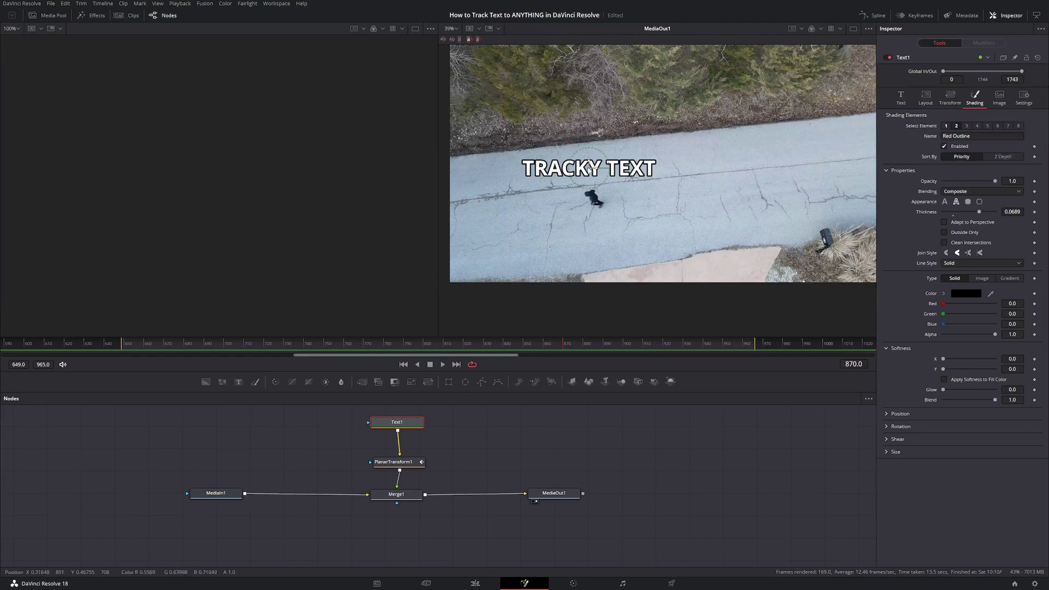
pyautogui.moveTo(591, 169)
pyautogui.mouseDown()
pyautogui.moveTo(661, 169)
pyautogui.moveTo(584, 170)
pyautogui.moveTo(578, 180)
pyautogui.mouseUp()
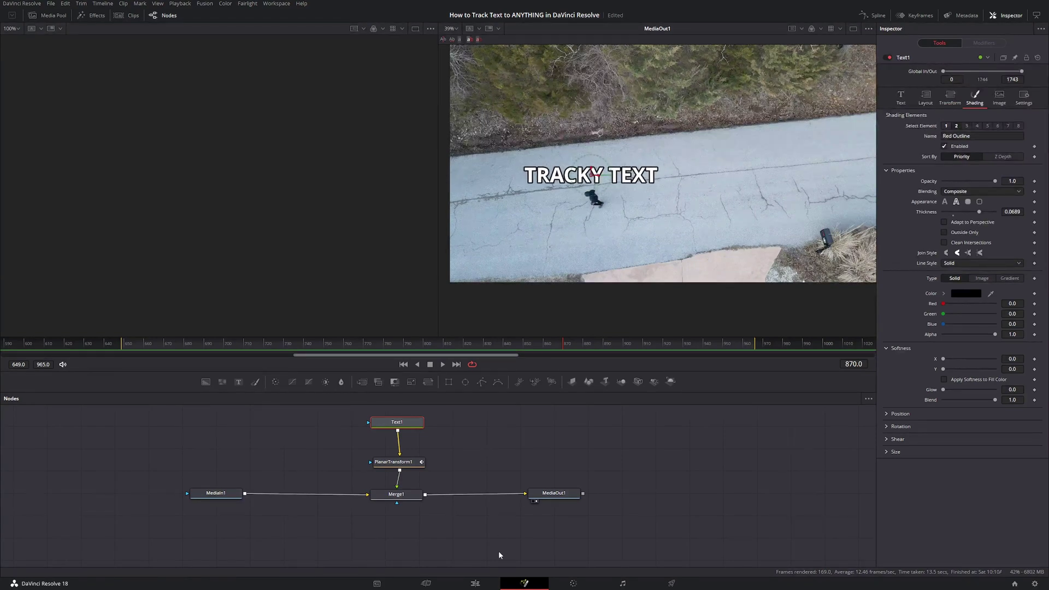
# Return to the Edit page to view the trimmed clip with the tracked text.
pyautogui.click(474, 583)
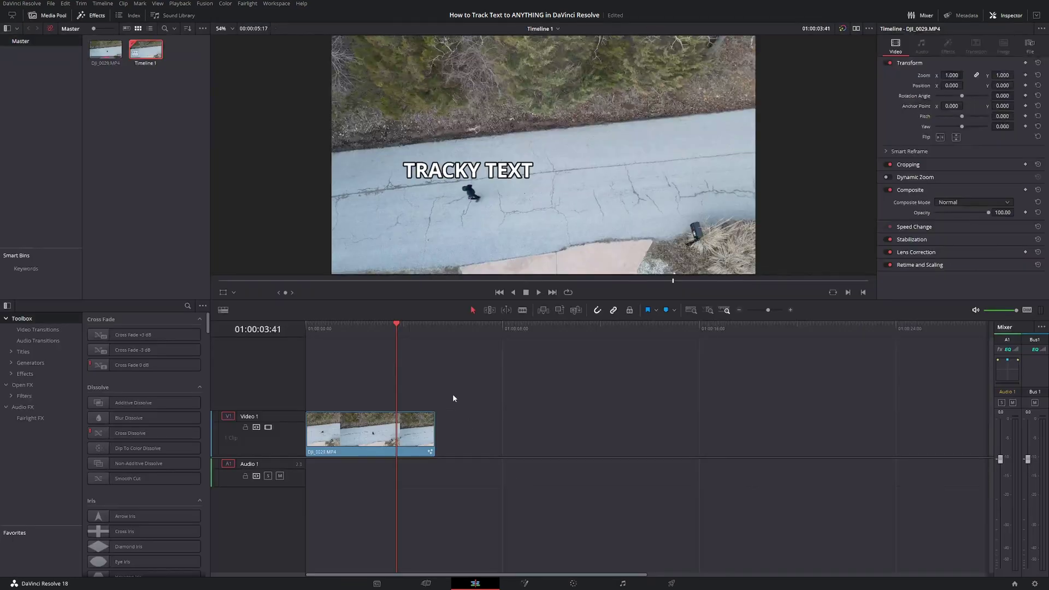